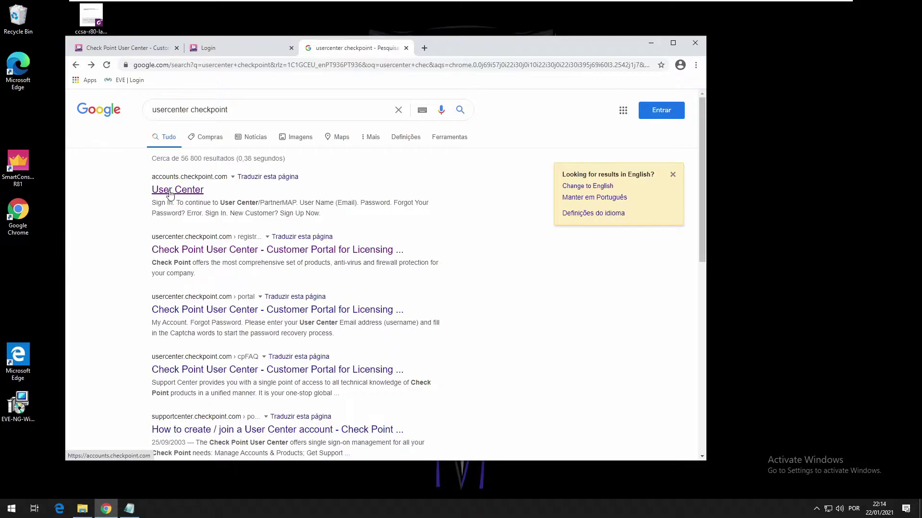
Step: Open the Check Point User Center sign-in page (accounts.checkpoint.com) from the Google results
left_click(170, 193)
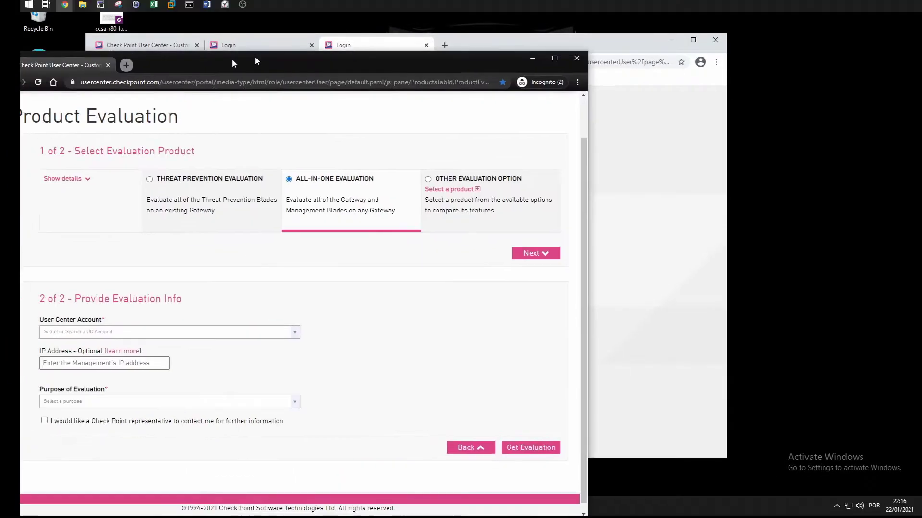
Step: Move the browser window with the All-in-One Product Evaluation form further right
left_click_drag(255, 56, 318, 27)
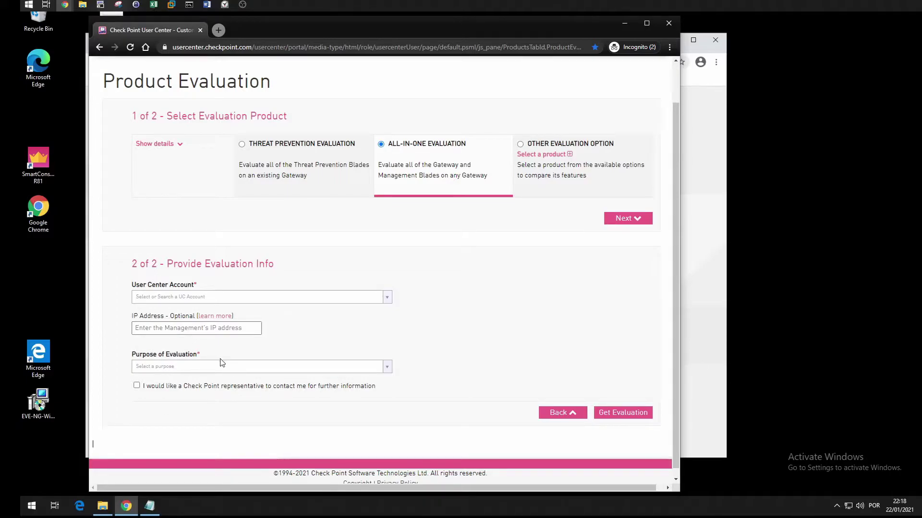
Step: Open the Purpose of Evaluation list on the evaluation request form
left_click(387, 372)
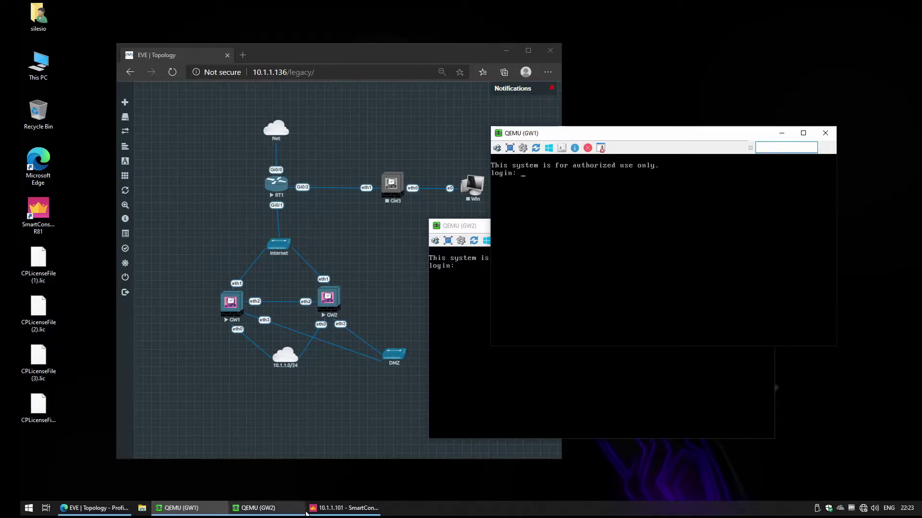
Step: Bring SmartConsole forward, restore and reposition its window, and open the main menu
left_click(329, 515)
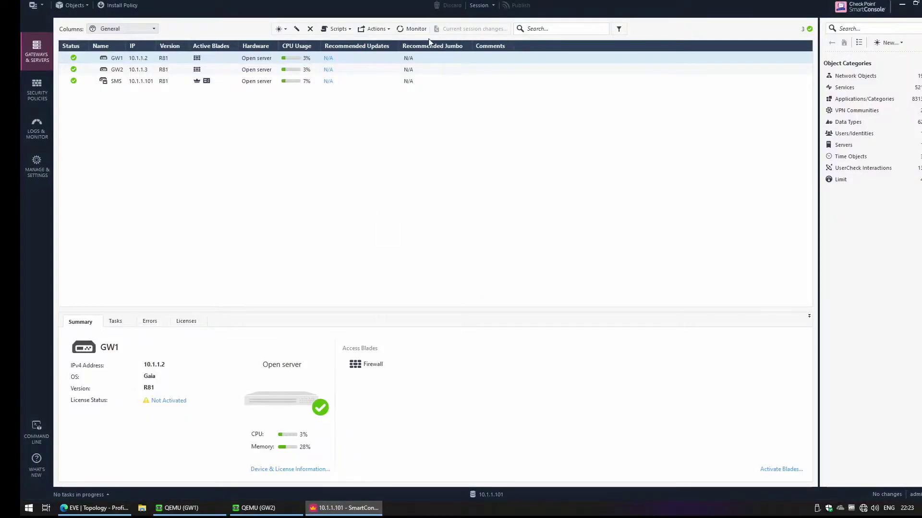
double_click(405, 17)
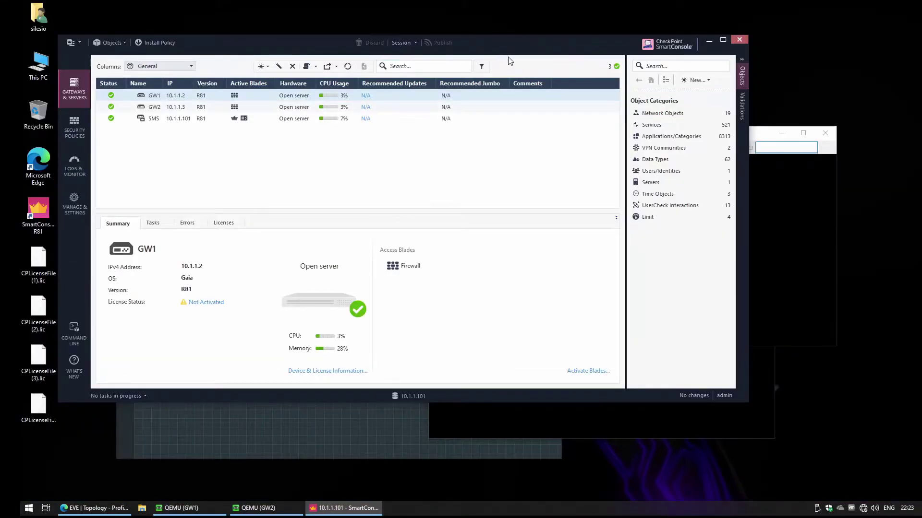
left_click_drag(500, 43, 485, 24)
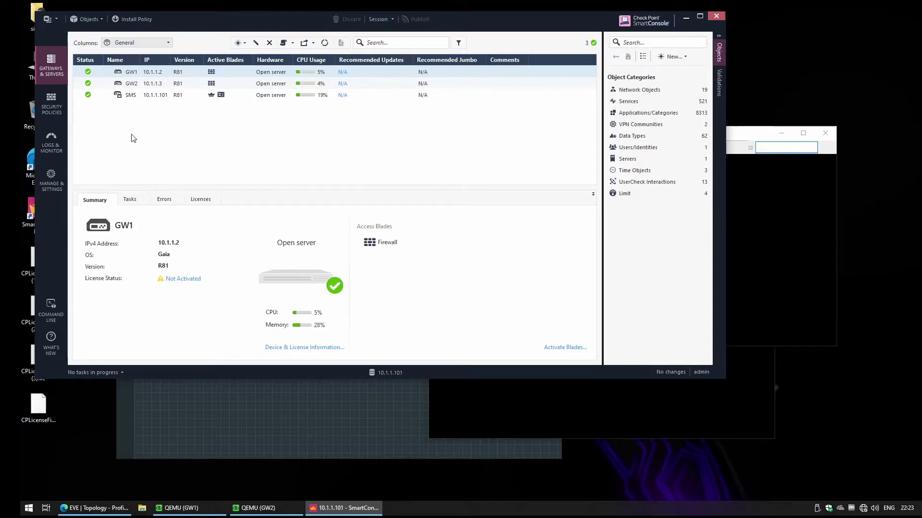
left_click(51, 19)
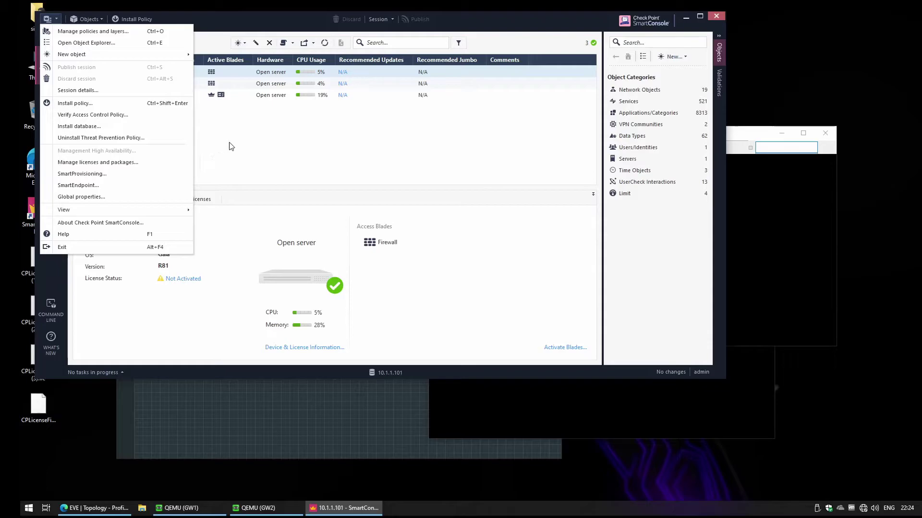
left_click(228, 146)
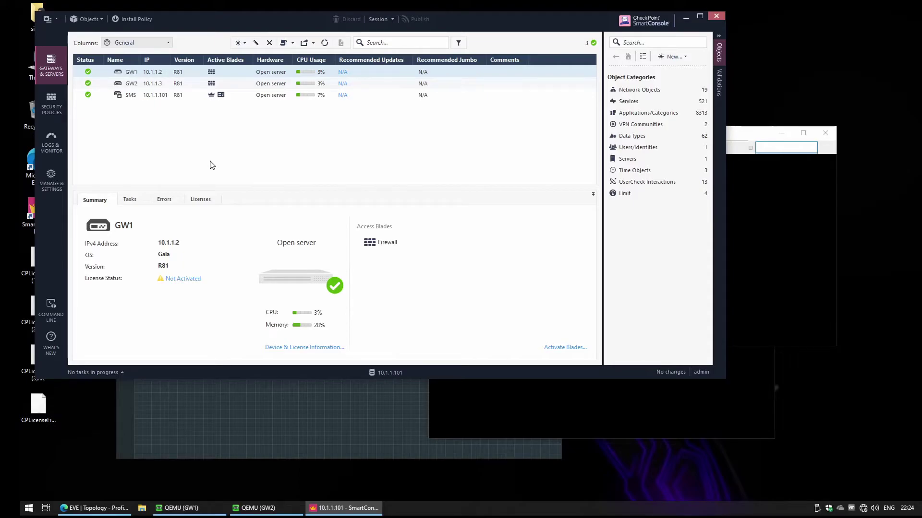
left_click(200, 201)
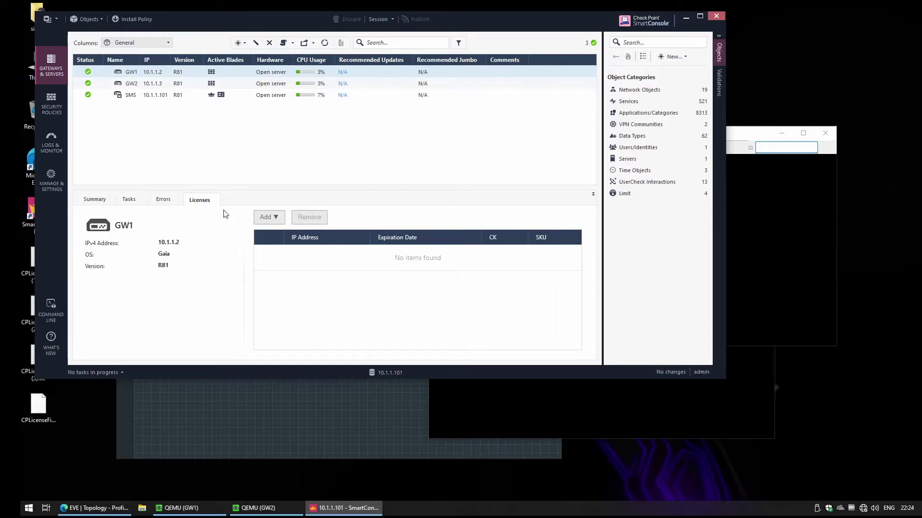
left_click(115, 198)
left_click(46, 20)
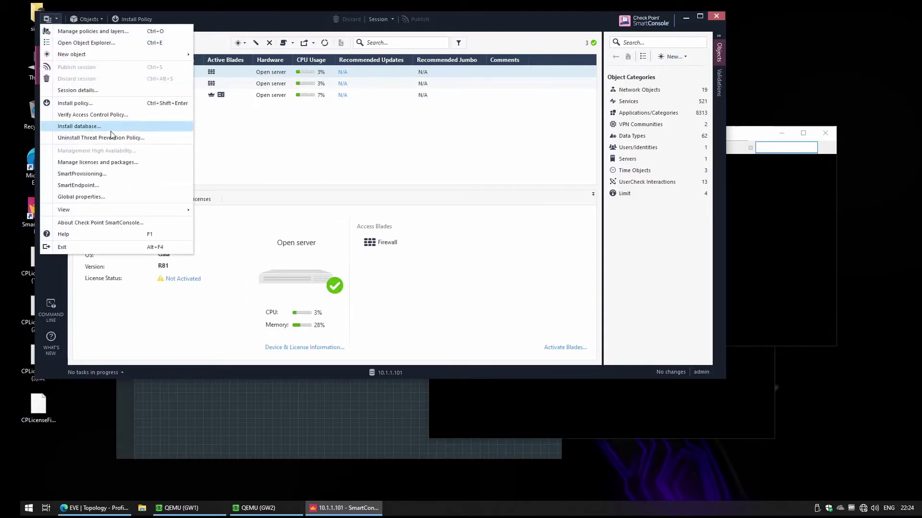
Step: Launch SmartUpdate through Manage licenses and packages, acknowledging the 'Did you know?' notice
left_click(124, 163)
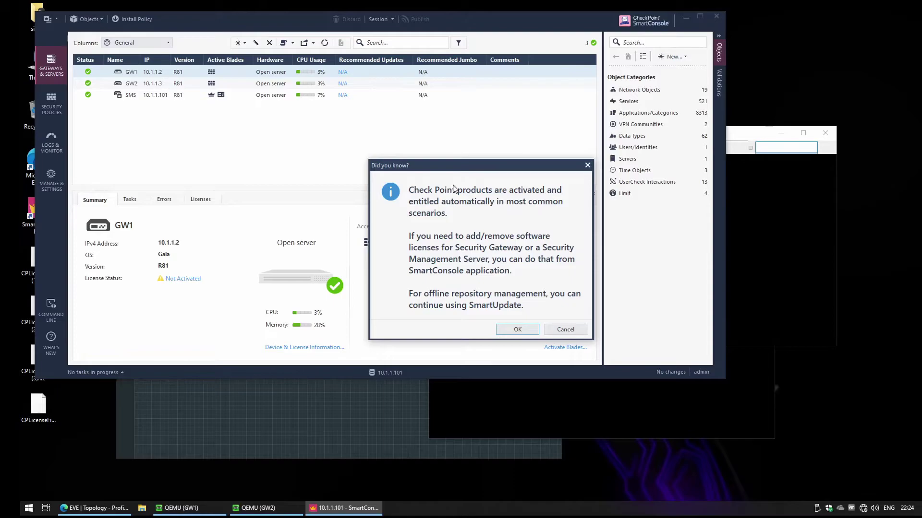
left_click(517, 329)
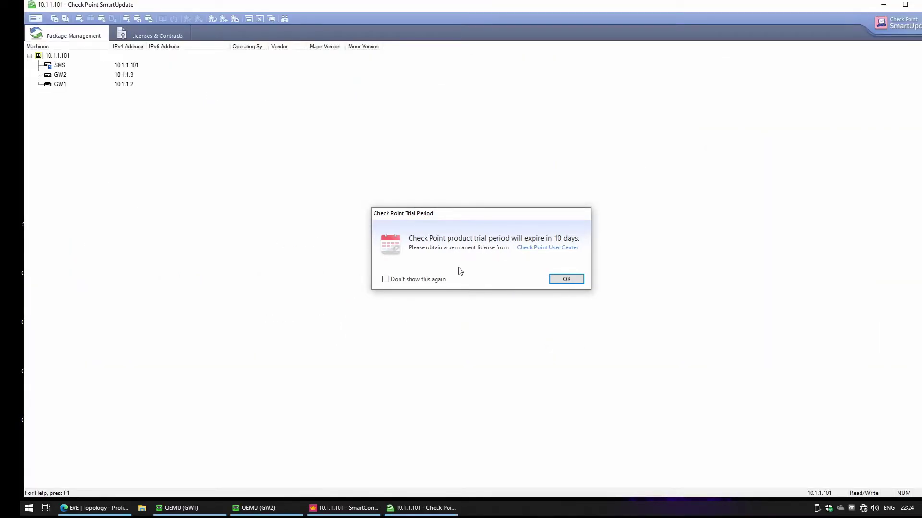
Step: Disable the trial-period notice and show the Licenses & Contracts tab for SMS, GW1 and GW2
left_click(440, 280)
left_click(566, 279)
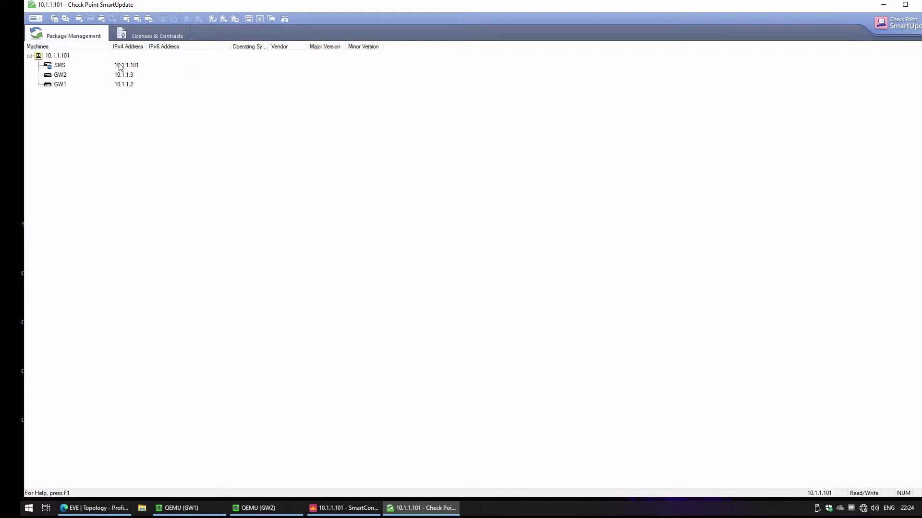
left_click(160, 41)
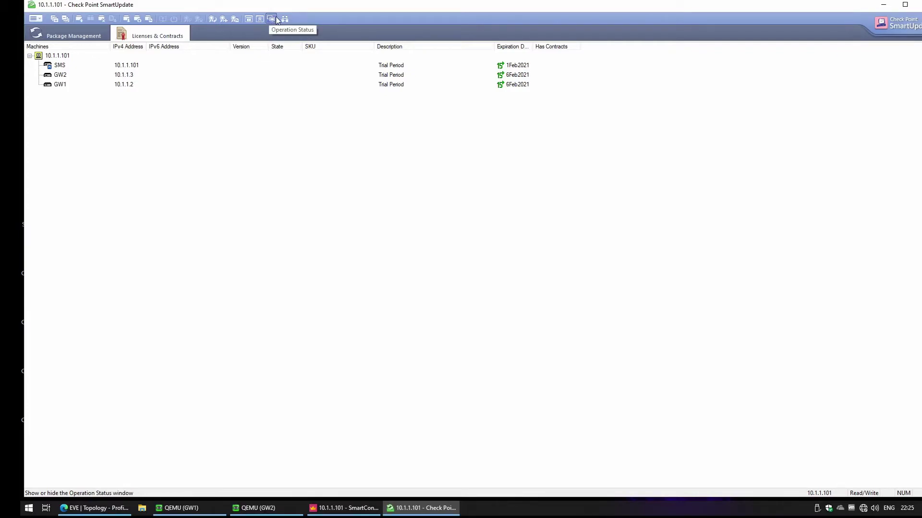
Step: Import CPLicenseFile.lic and CPLicenseFile (1).lic from the Desktop into SmartUpdate
left_click(237, 20)
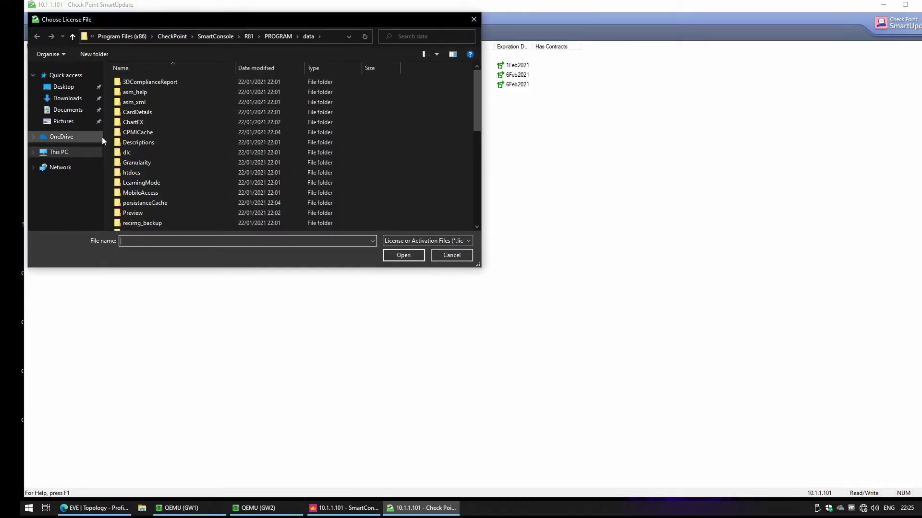
left_click(64, 87)
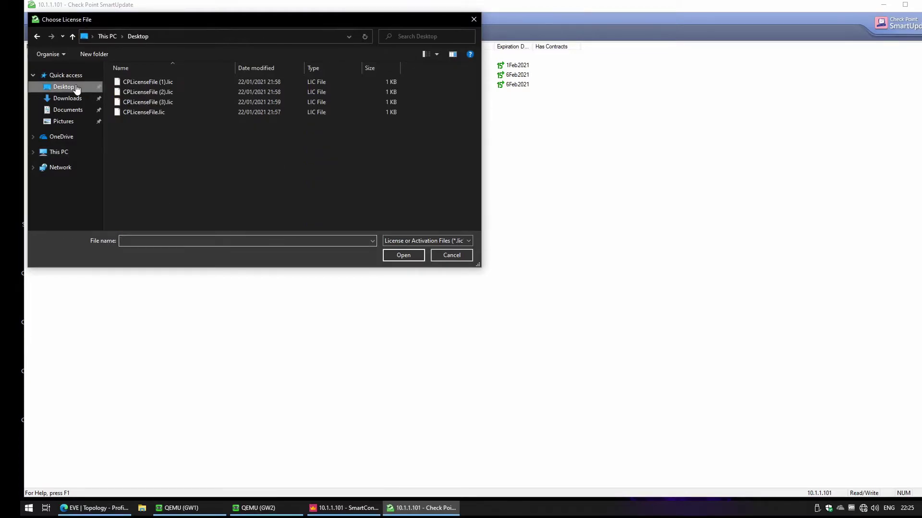
left_click(144, 113)
left_click(400, 257)
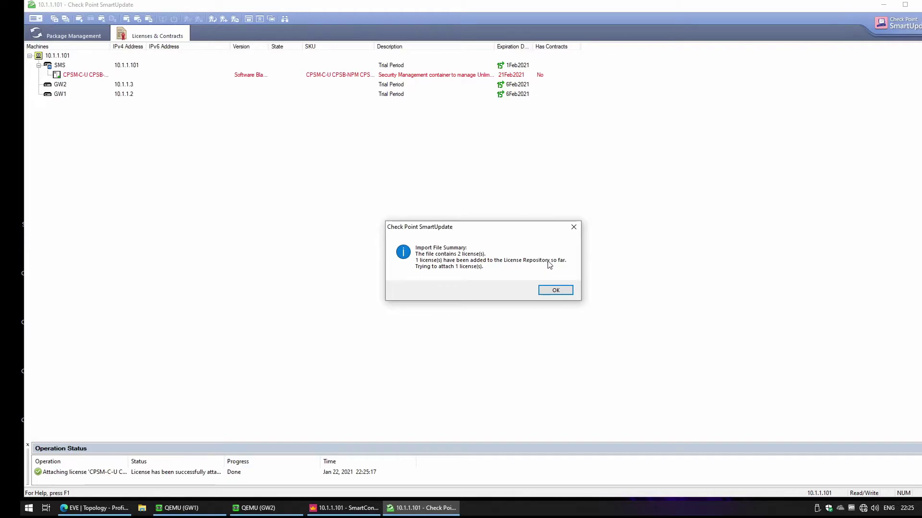
left_click(552, 291)
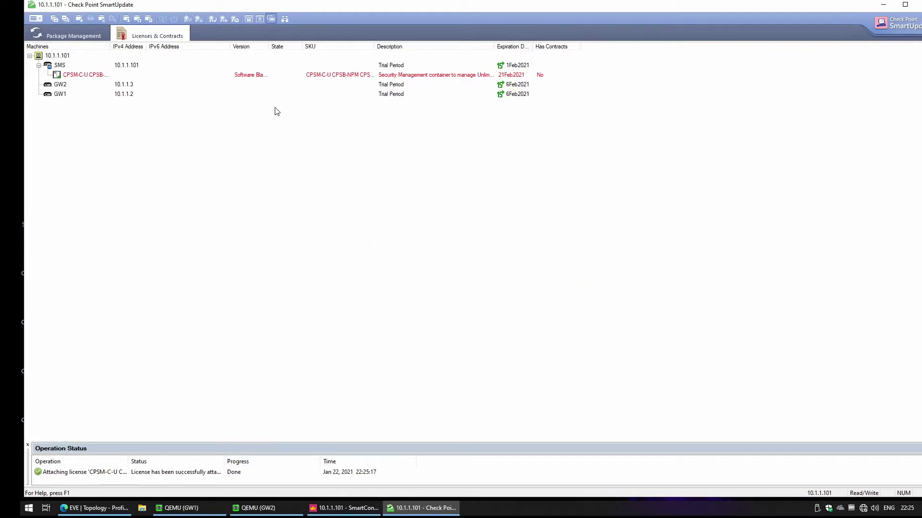
left_click(235, 19)
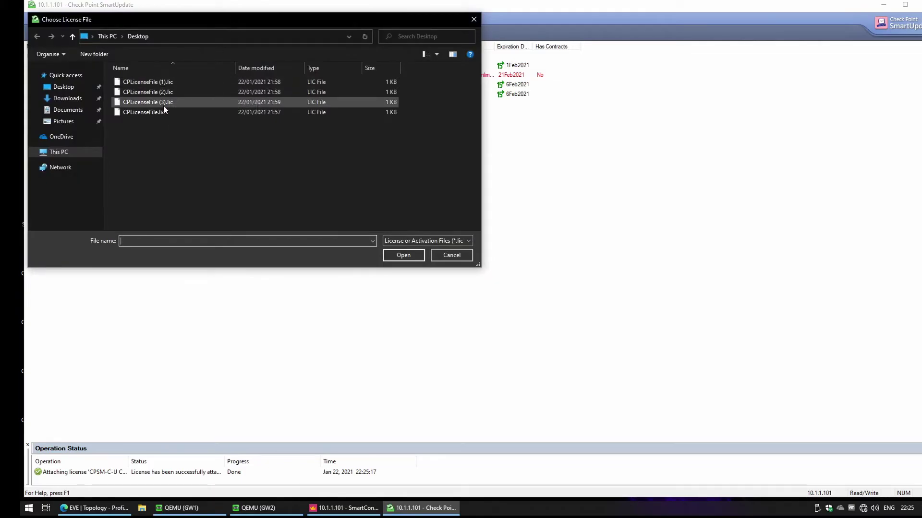
left_click(163, 102)
left_click(178, 81)
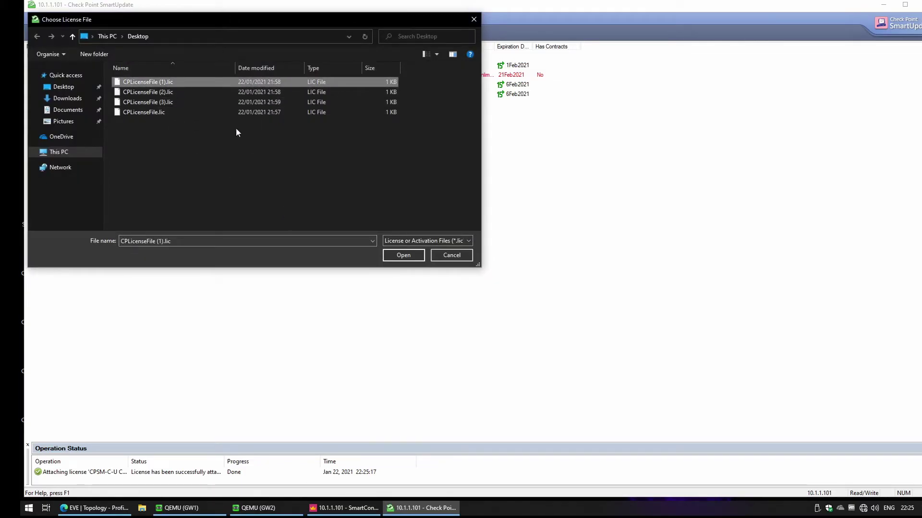
left_click(405, 256)
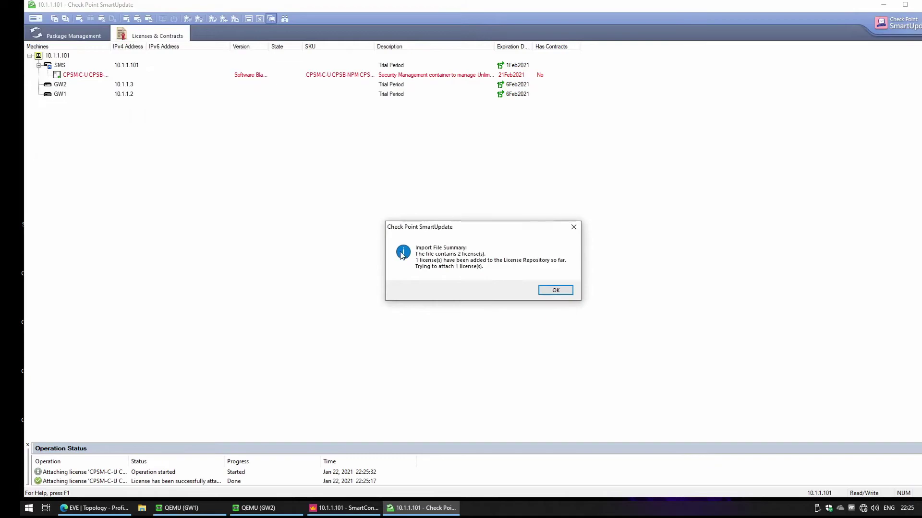
left_click(551, 291)
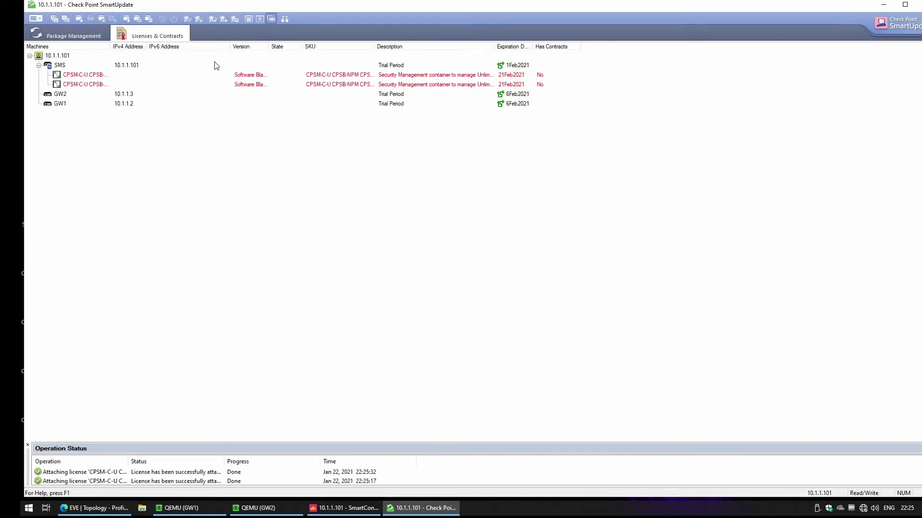
Step: Import CPLicenseFile (2).lic and (3).lic, then enlarge the Operation Status pane
left_click(234, 20)
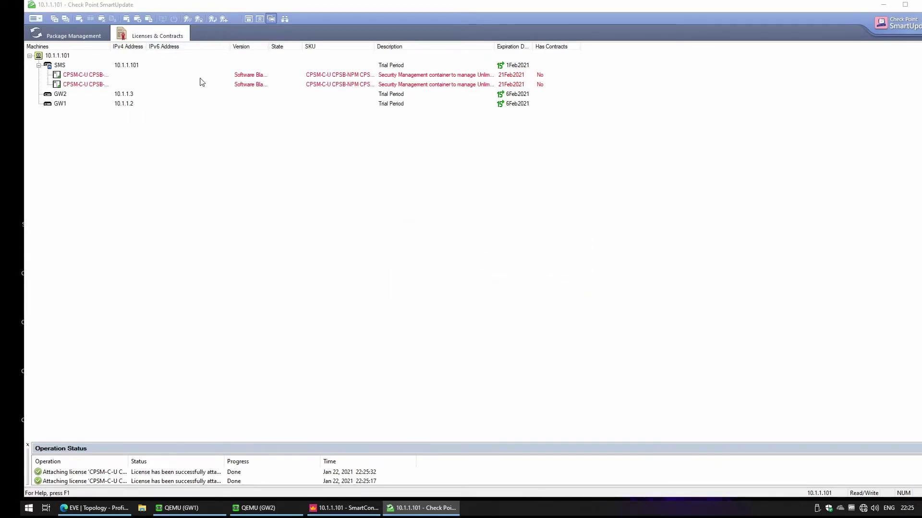
double_click(150, 92)
left_click(551, 292)
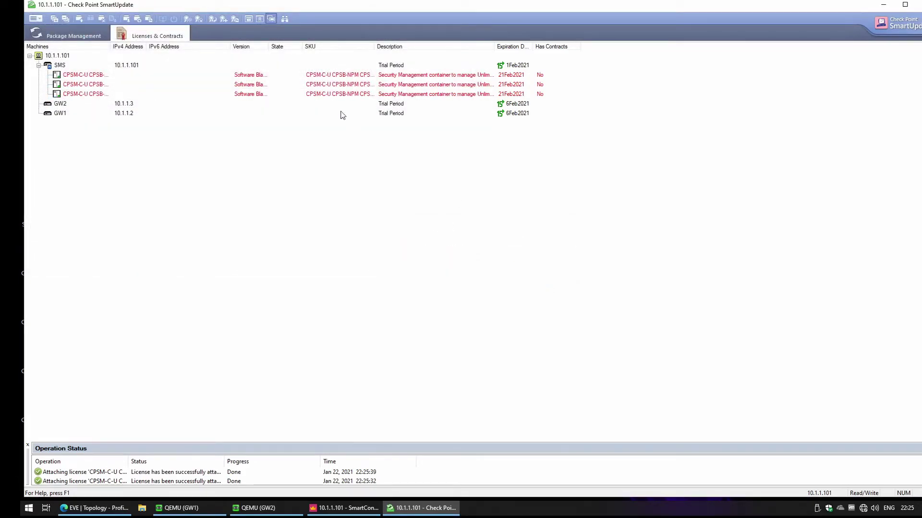
left_click(230, 18)
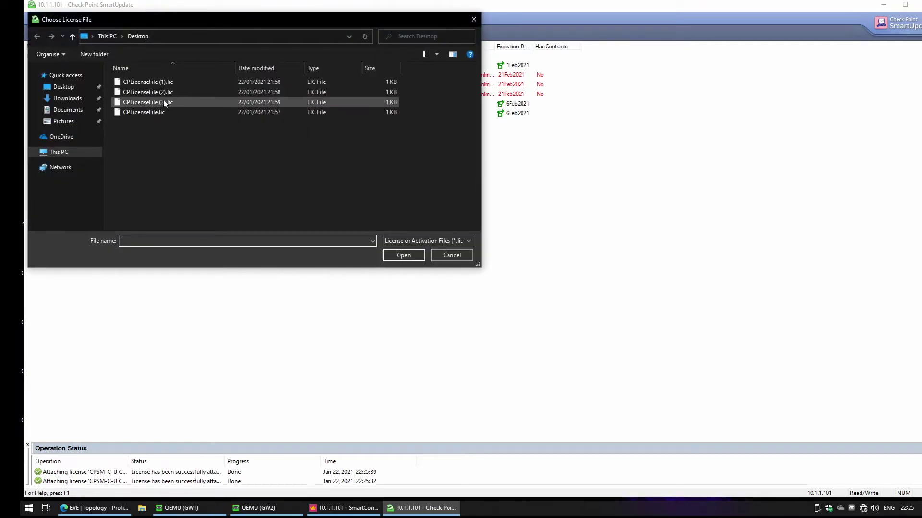
double_click(162, 101)
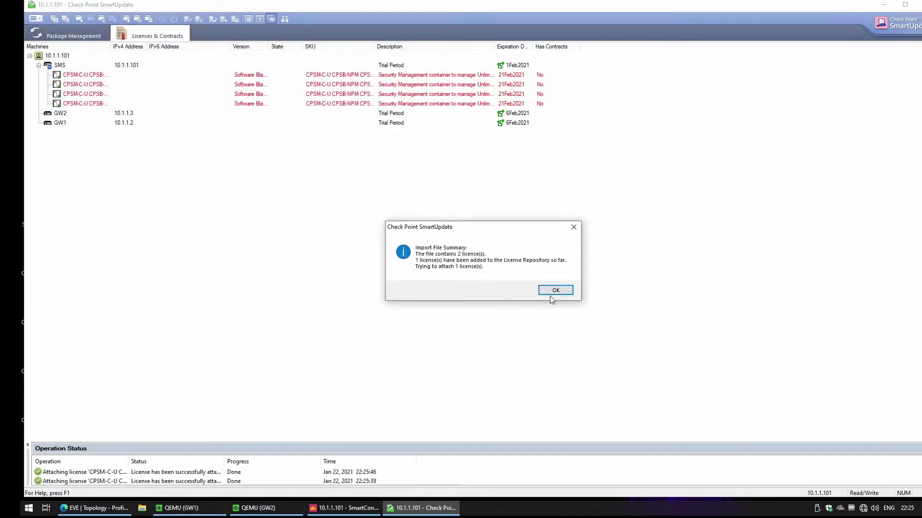
left_click(556, 290)
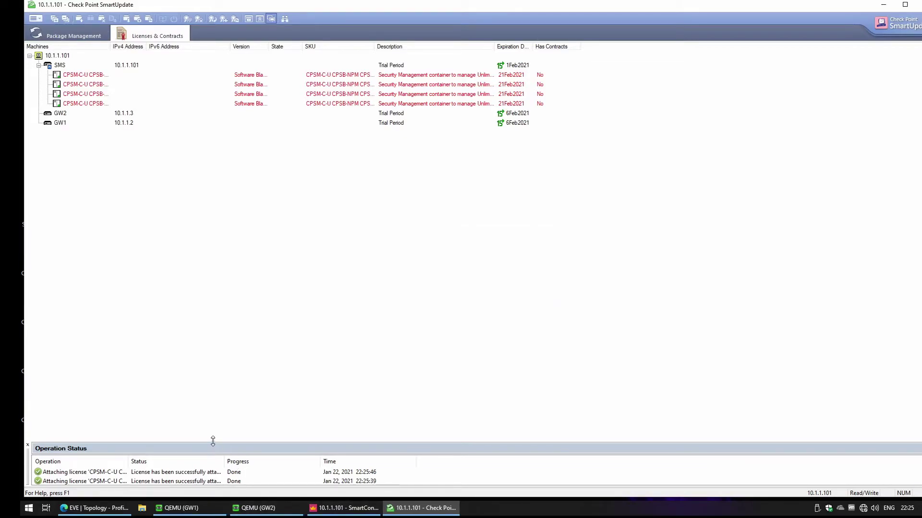
left_click_drag(212, 441, 211, 380)
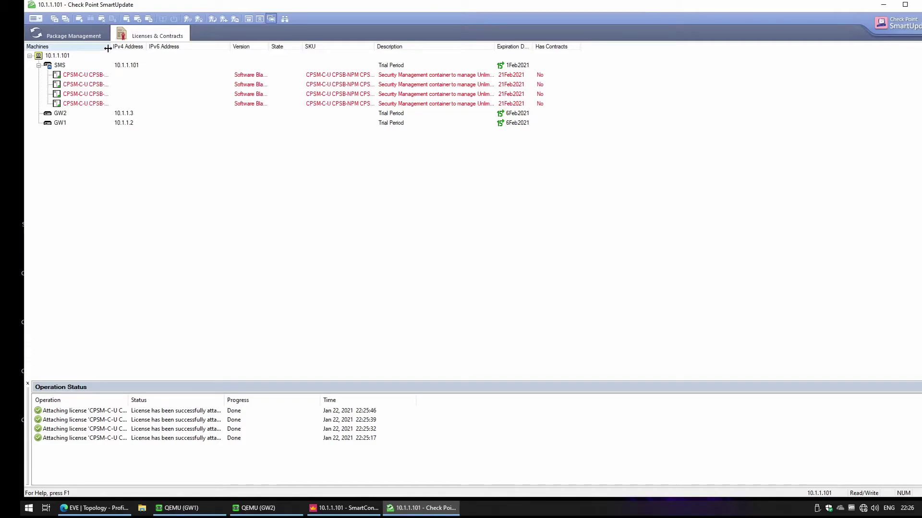
Step: Attach the first CPSG license to GW1 and widen the Status column to confirm Done
left_click(54, 124)
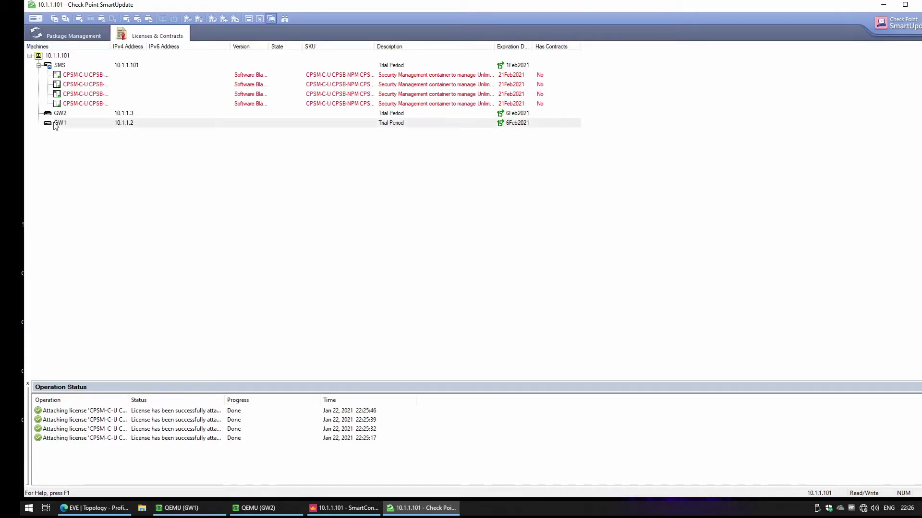
right_click(54, 124)
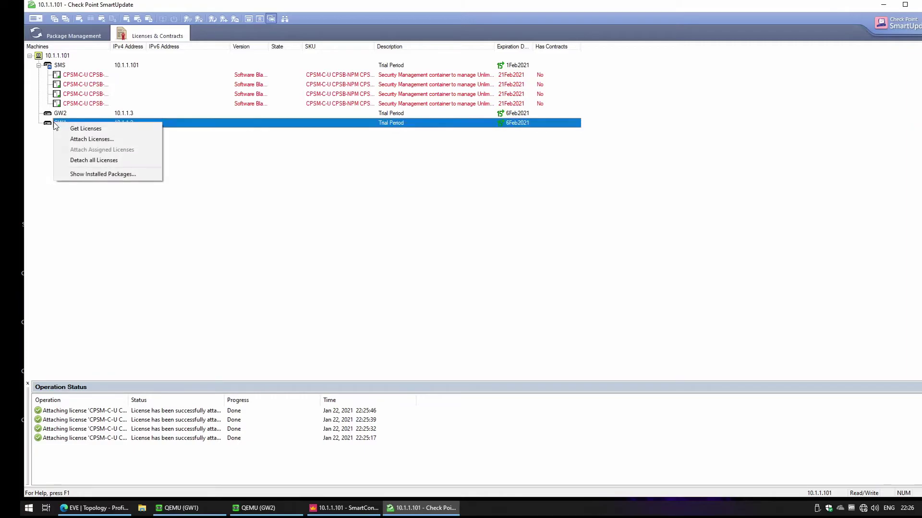
left_click(79, 139)
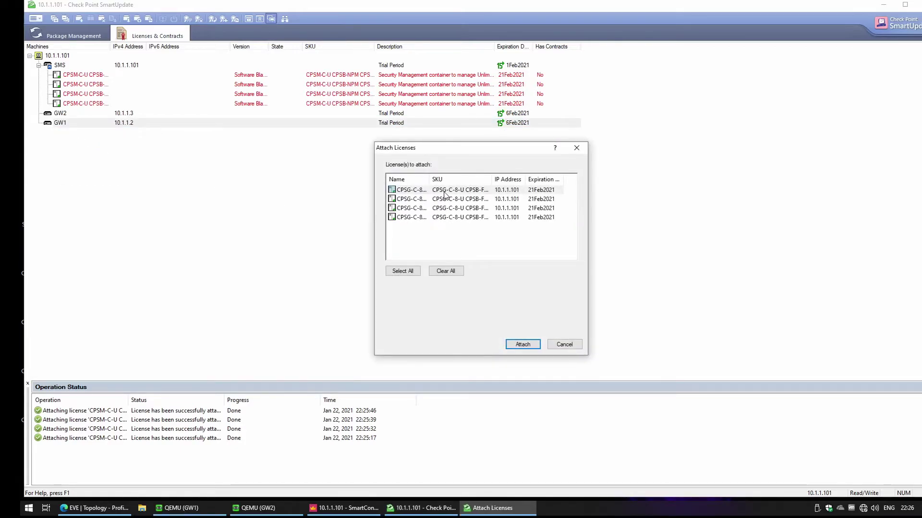
left_click(411, 191)
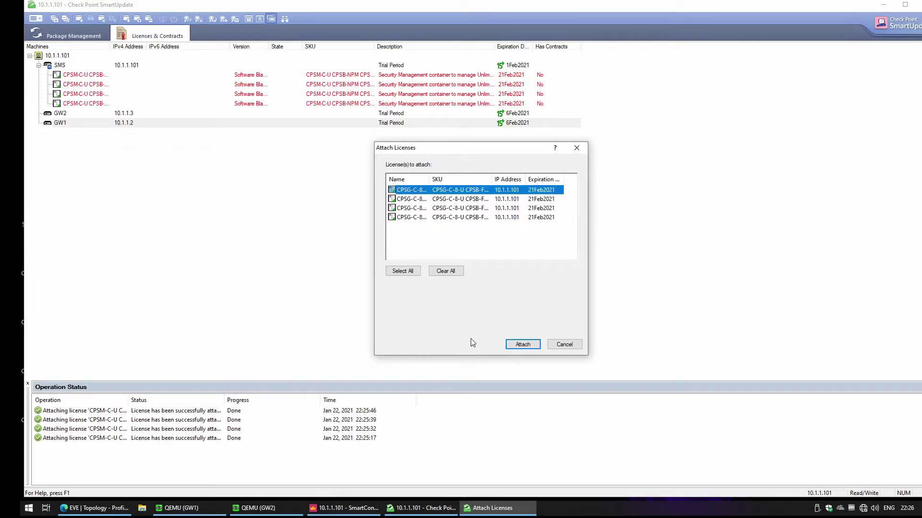
left_click(523, 345)
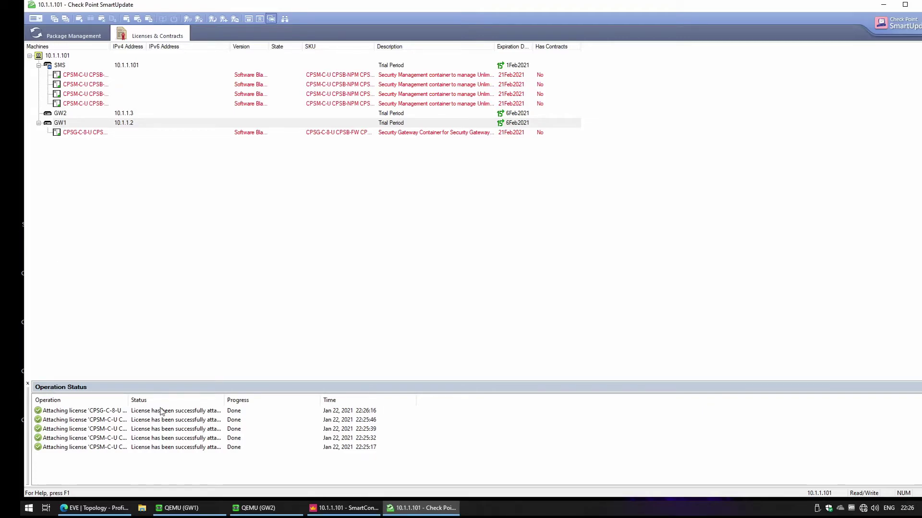
left_click_drag(224, 401, 254, 412)
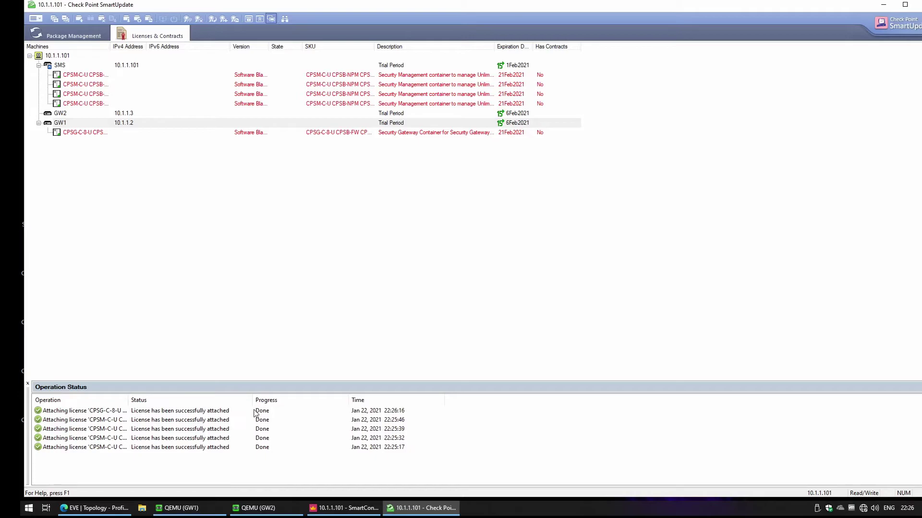
Step: Attach the first remaining CPSG license to GW2 and restore the SmartUpdate window size
left_click(63, 115)
right_click(64, 116)
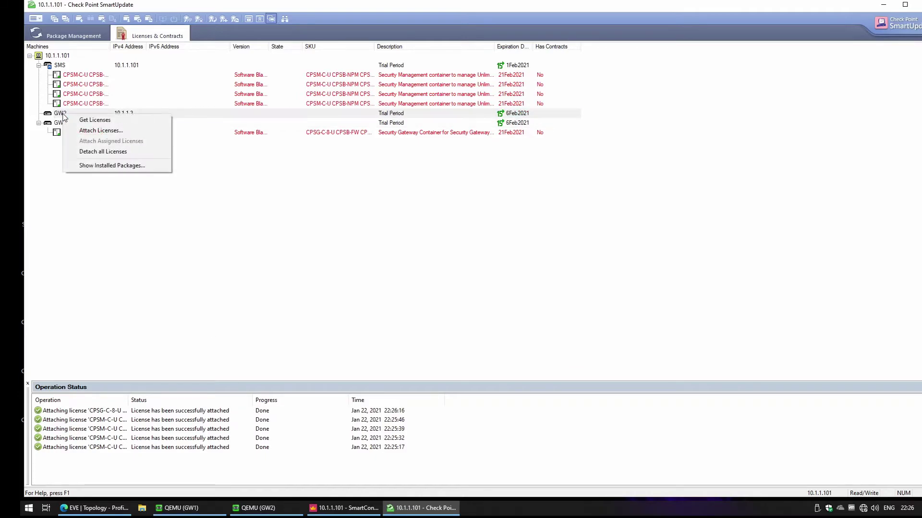
left_click(91, 132)
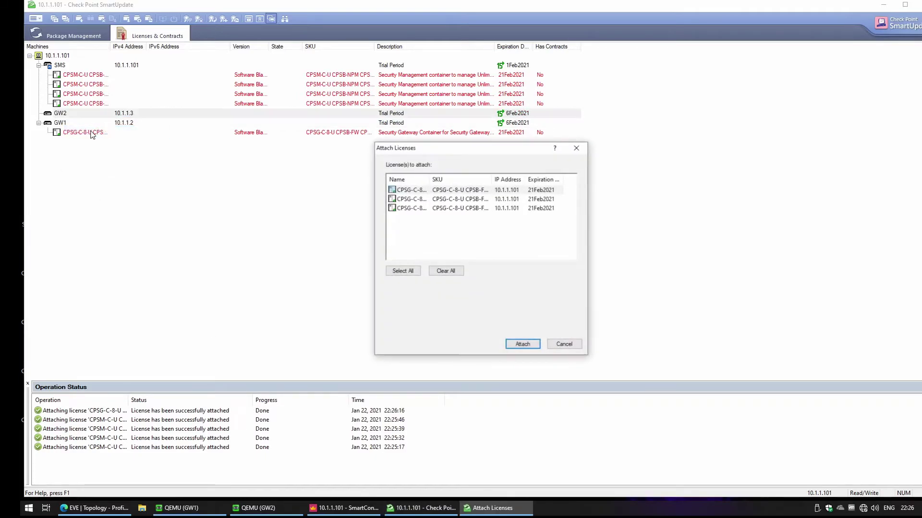
left_click(406, 191)
left_click(523, 345)
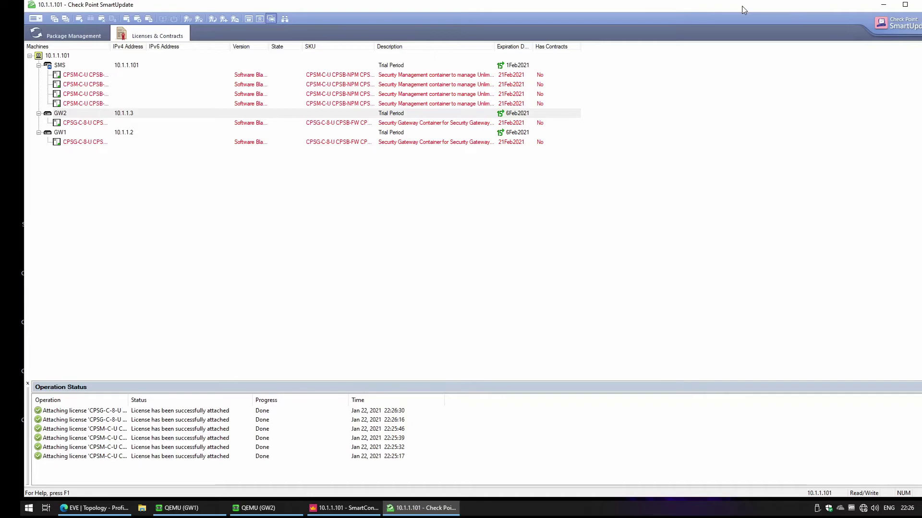
left_click_drag(743, 2, 736, 48)
Step: Close SmartUpdate, review GW2 and SMS license status, and refresh SMS Device Information
left_click(918, 43)
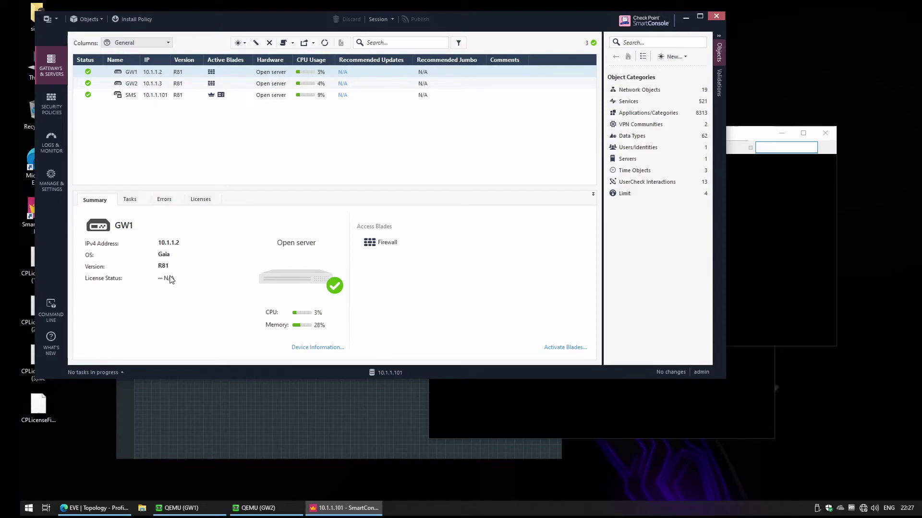
left_click(139, 86)
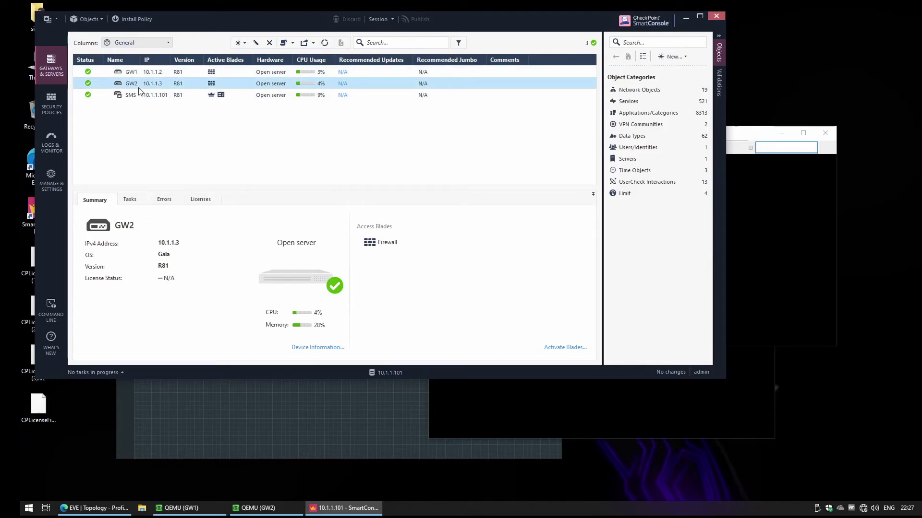
left_click(144, 98)
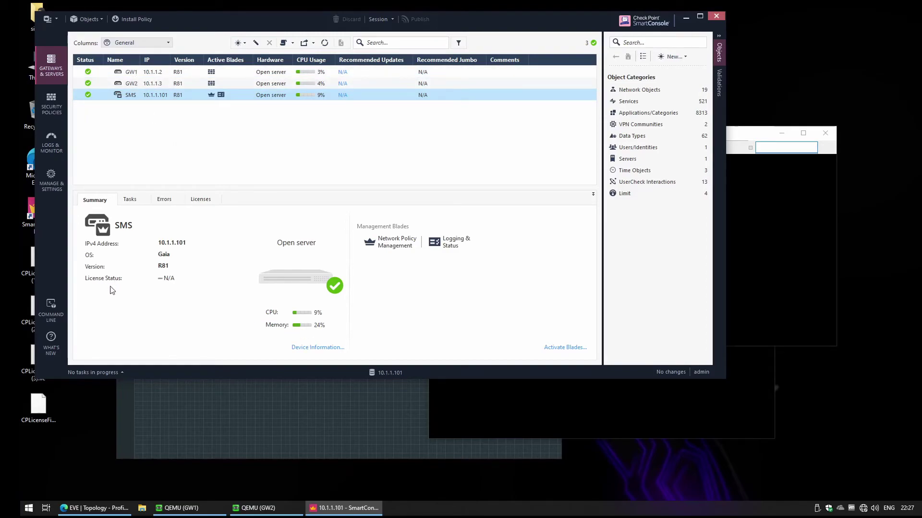
left_click(316, 348)
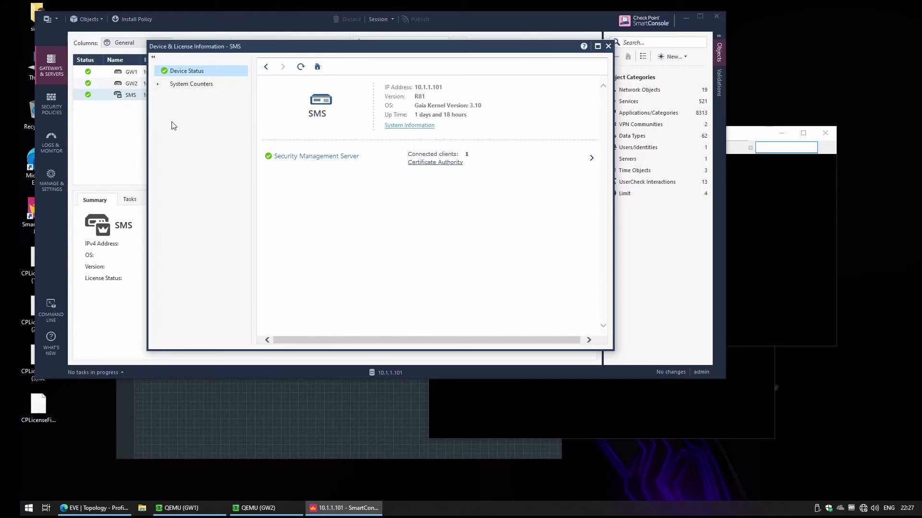
left_click(301, 68)
left_click(608, 46)
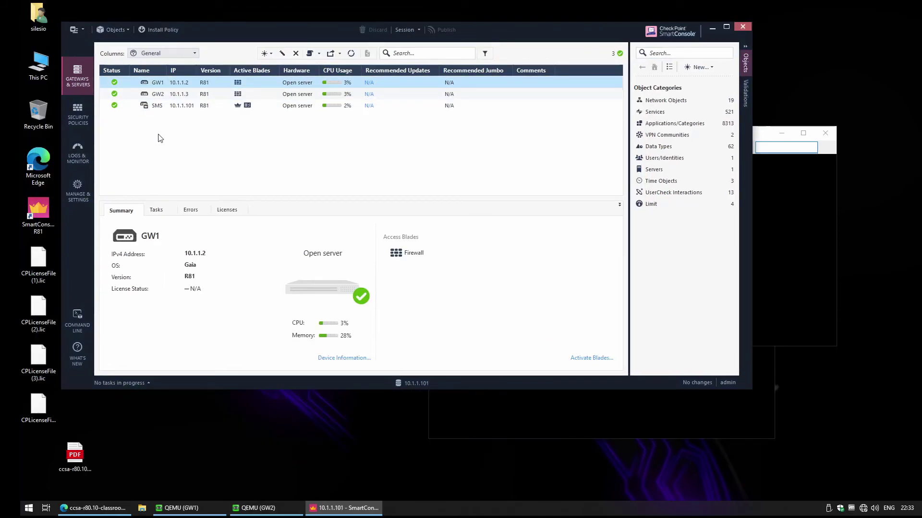
Step: Show the Access Control policy with its default Drop Cleanup rule, then bring up the classroom setup PDF
left_click(84, 107)
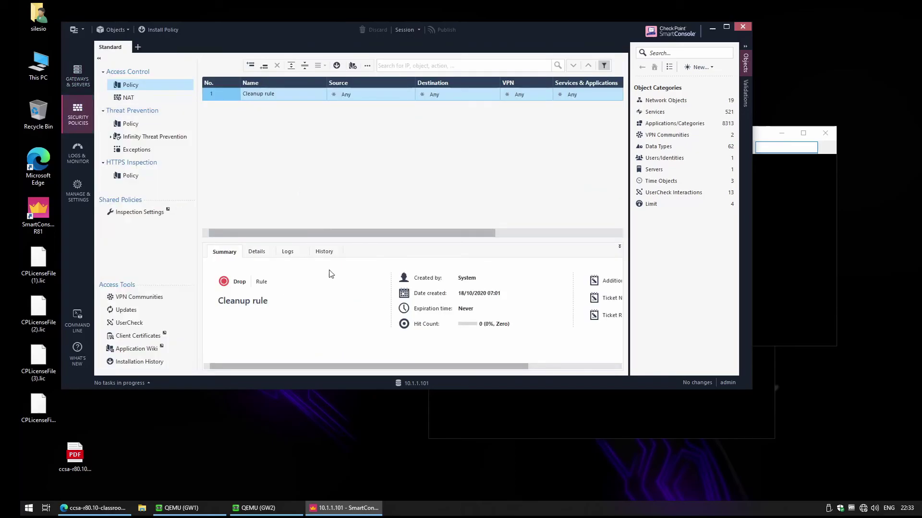
left_click(93, 508)
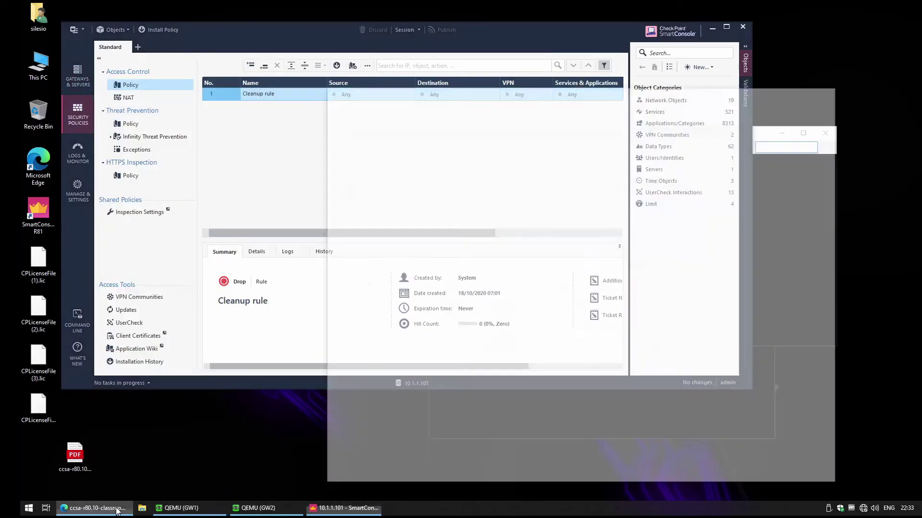